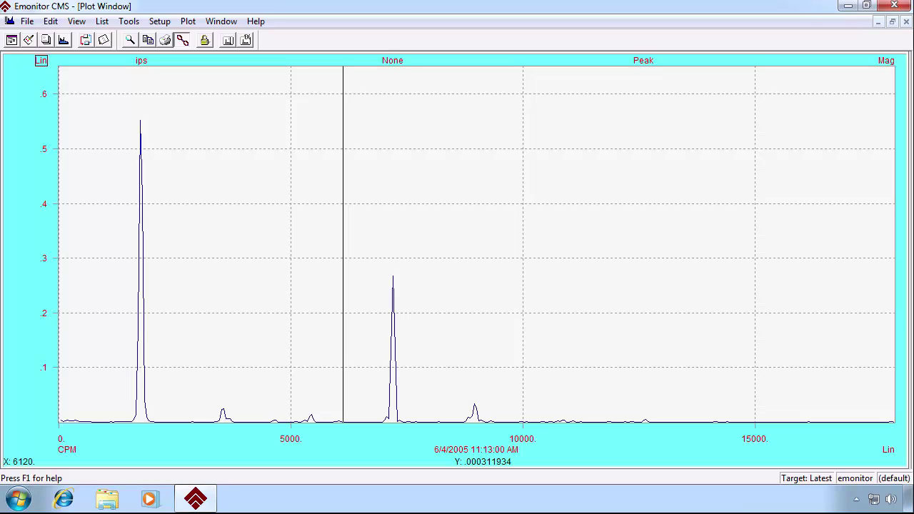
Step: Label the tallest spectrum peak, around 1755-1800 CPM, as Motor Speed
click(140, 370)
click(142, 372)
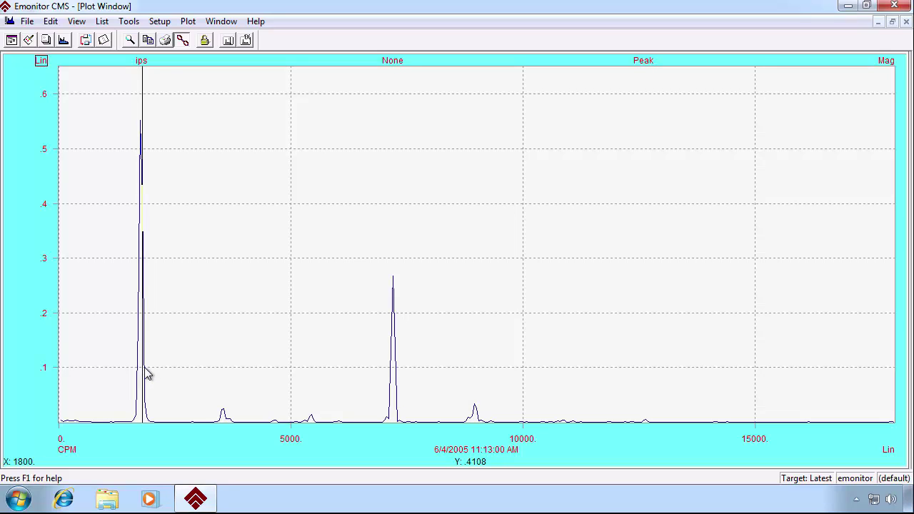
click(144, 373)
click(142, 372)
click(137, 372)
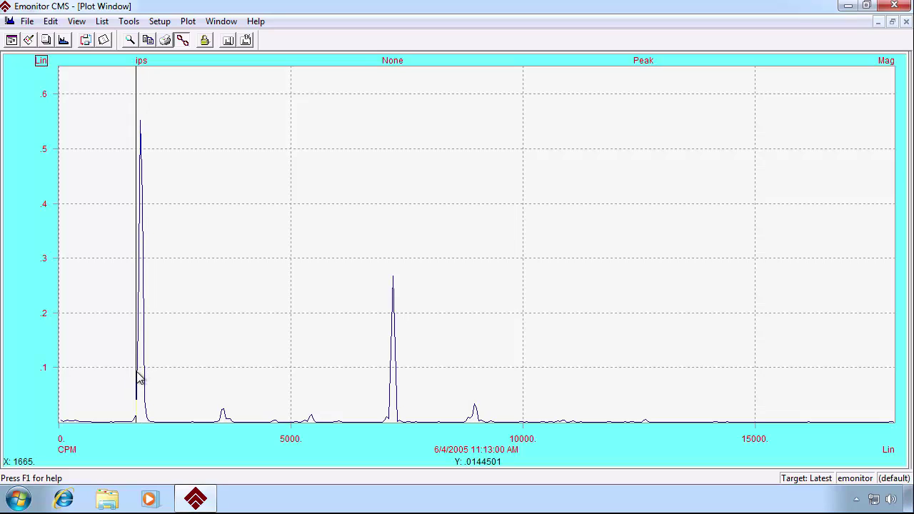
click(142, 379)
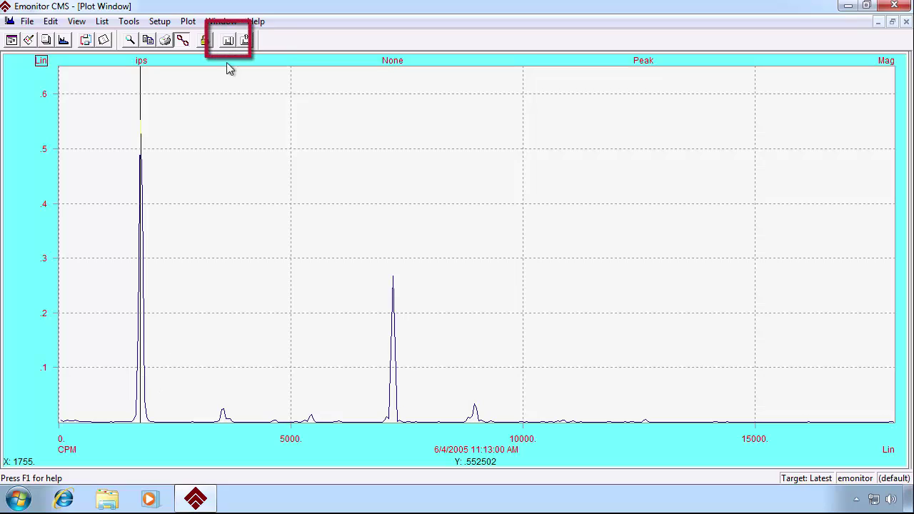
click(227, 40)
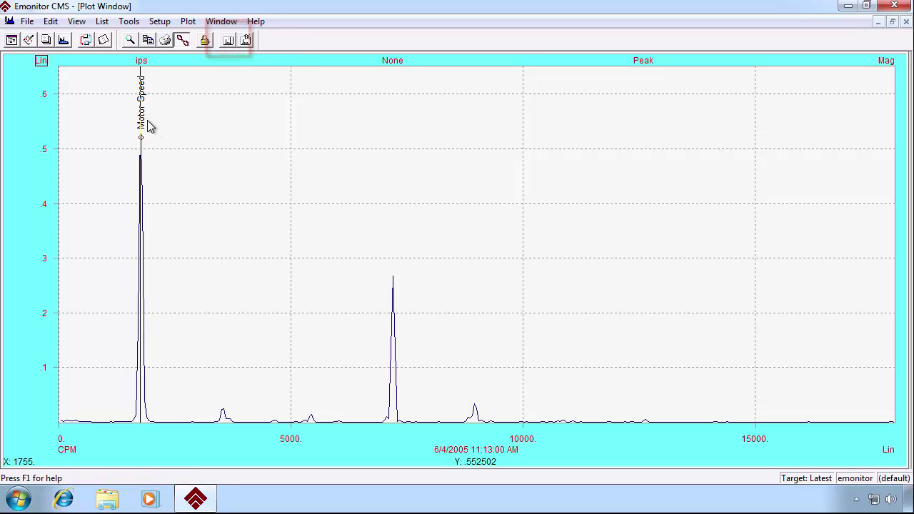
Step: Label the second large peak at 7200 CPM as Blade Pass
click(396, 413)
click(394, 413)
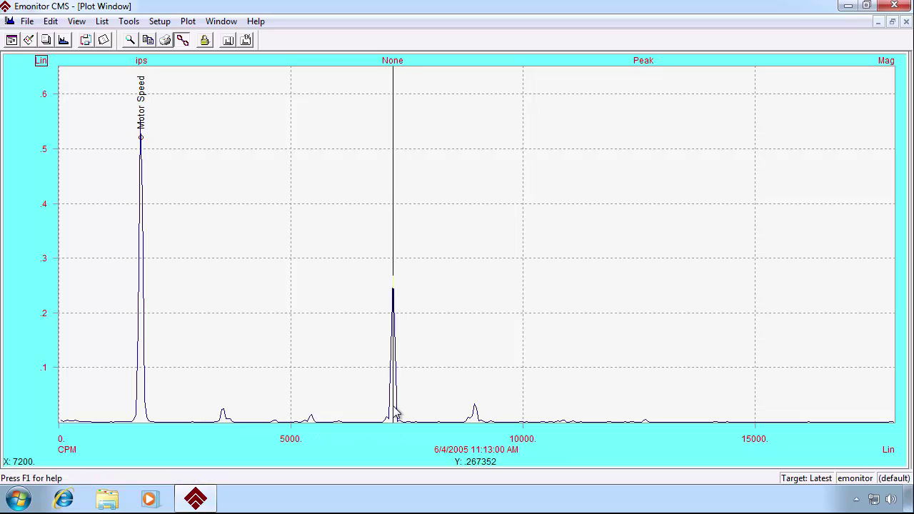
click(228, 41)
click(441, 361)
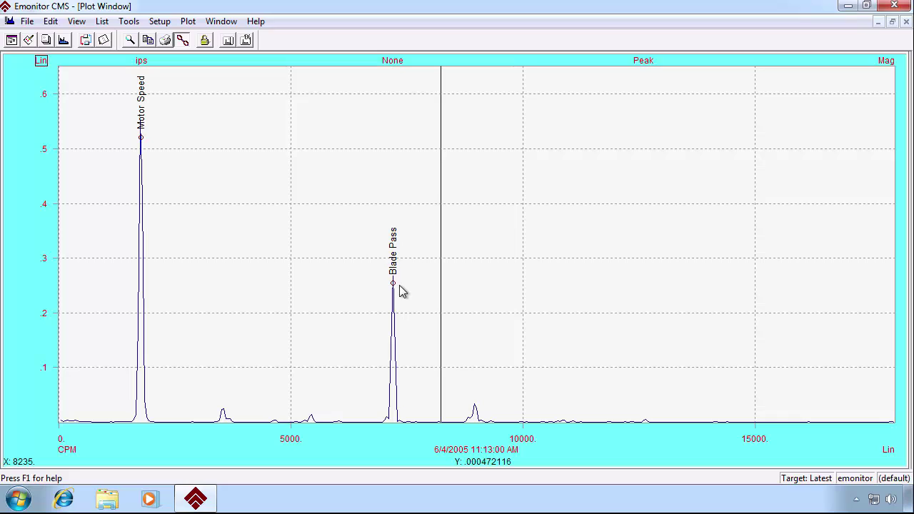
Step: Show motor-speed harmonic cursors and add an MTR IB BSF label at about 4680 CPM
click(140, 387)
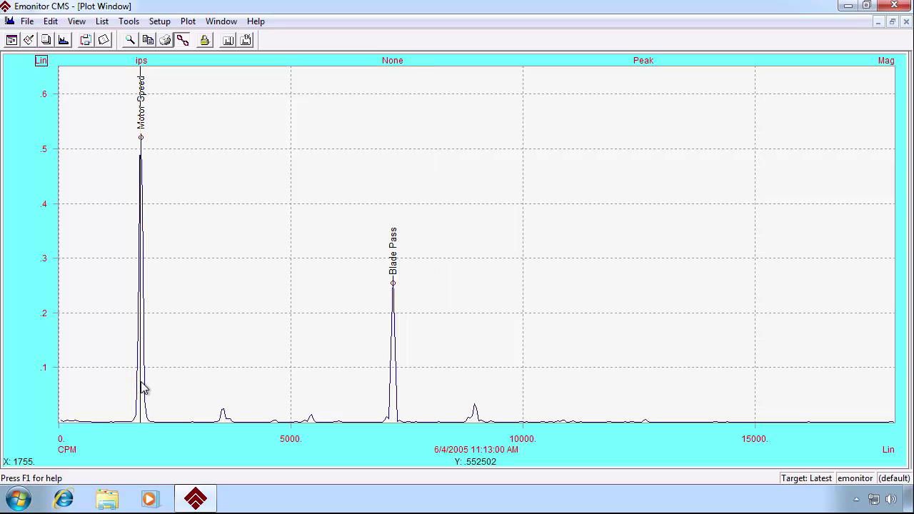
key(h)
click(229, 41)
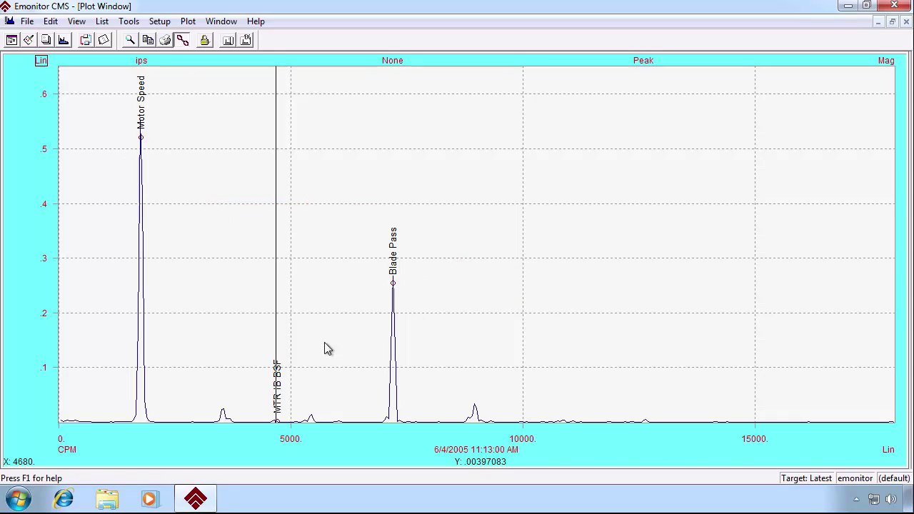
drag(325, 327, 334, 328)
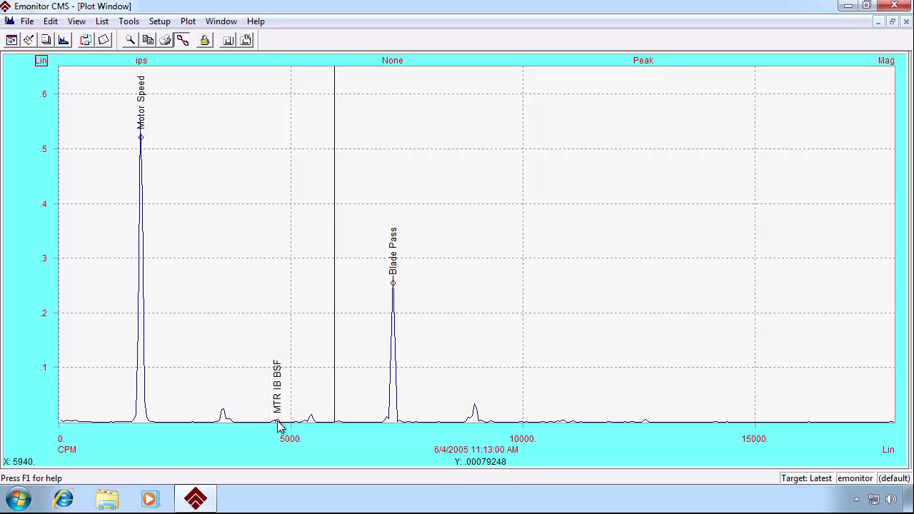
Step: Close the spectrum plot and switch to the 6 Frequency Setup view for PA FAN #1
click(907, 22)
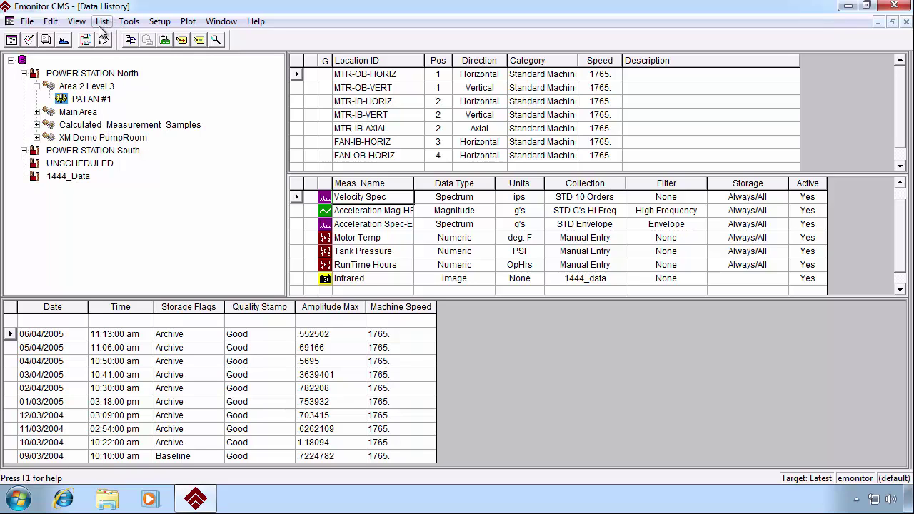
click(77, 21)
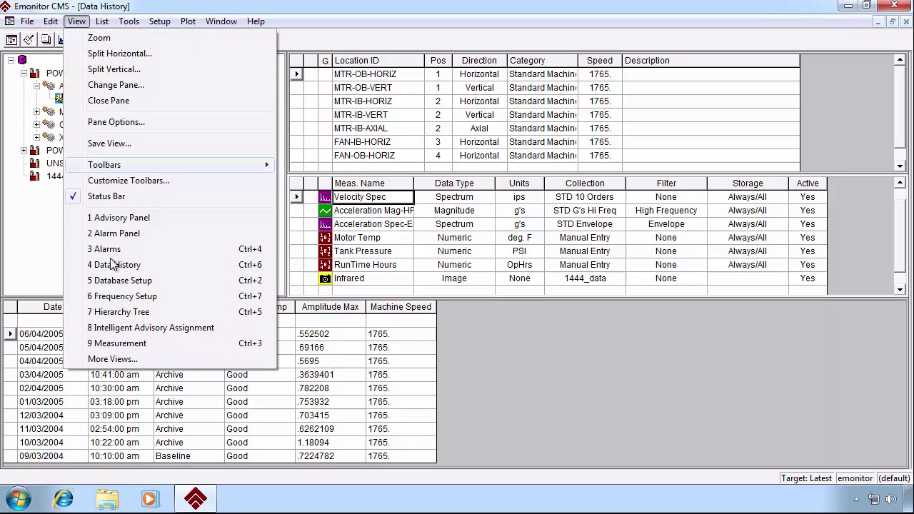
click(123, 300)
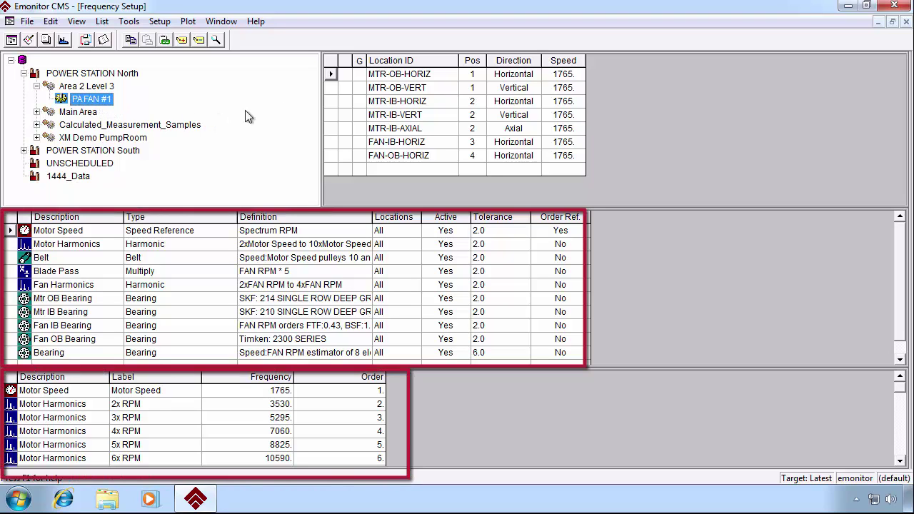
click(401, 86)
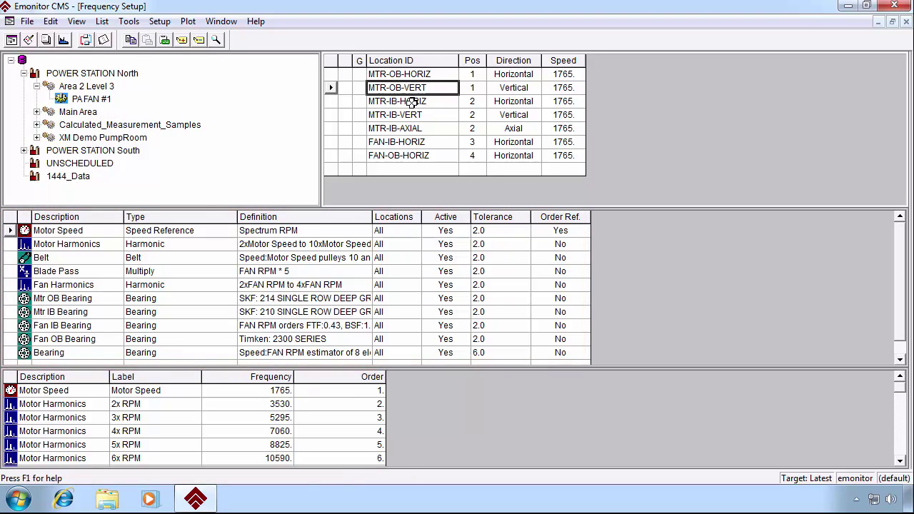
click(412, 102)
click(414, 114)
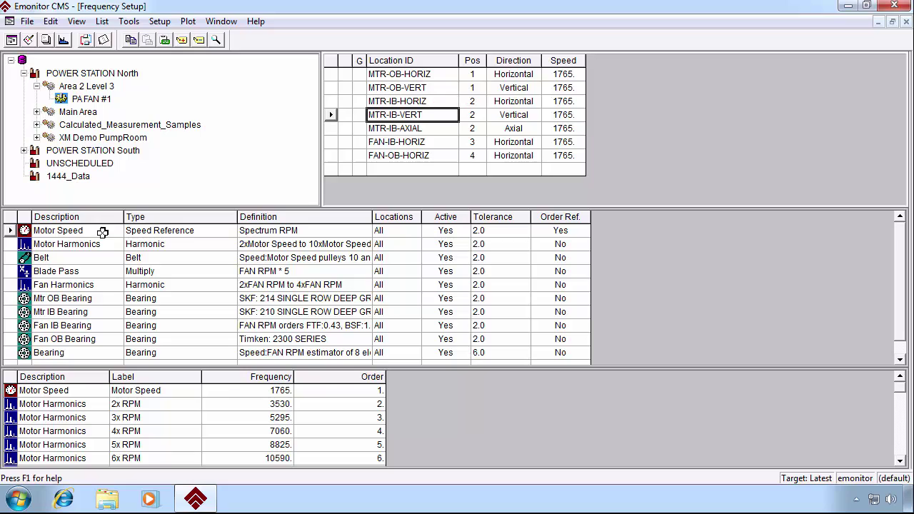
click(424, 73)
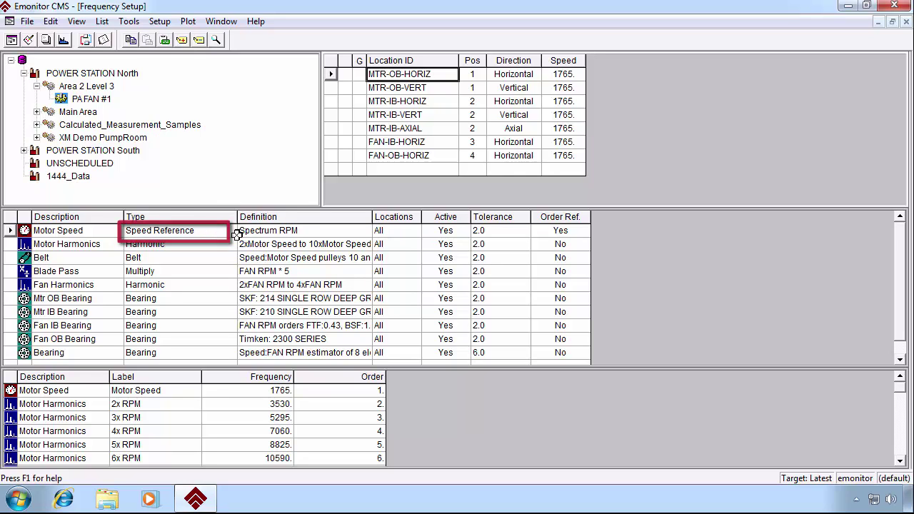
click(571, 156)
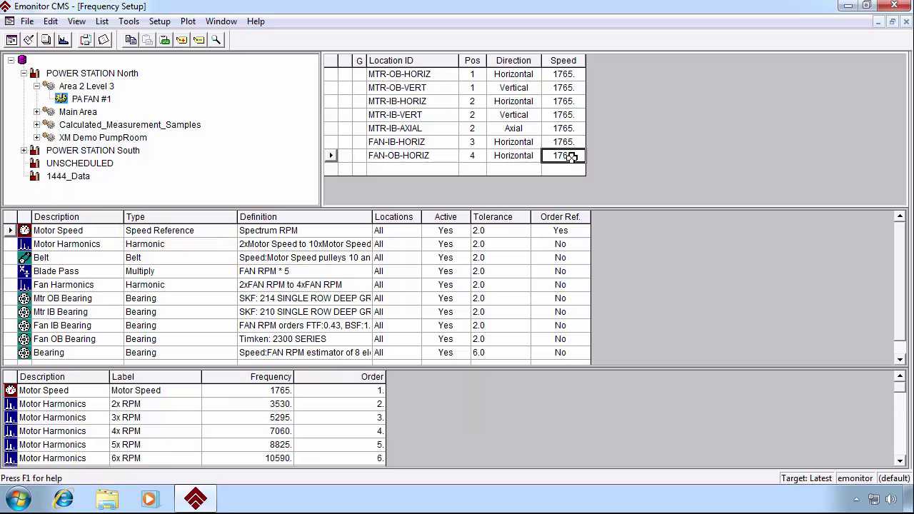
Step: Open the Motor Speed reference definition and browse its defined-frequency list without choosing one
double_click(346, 231)
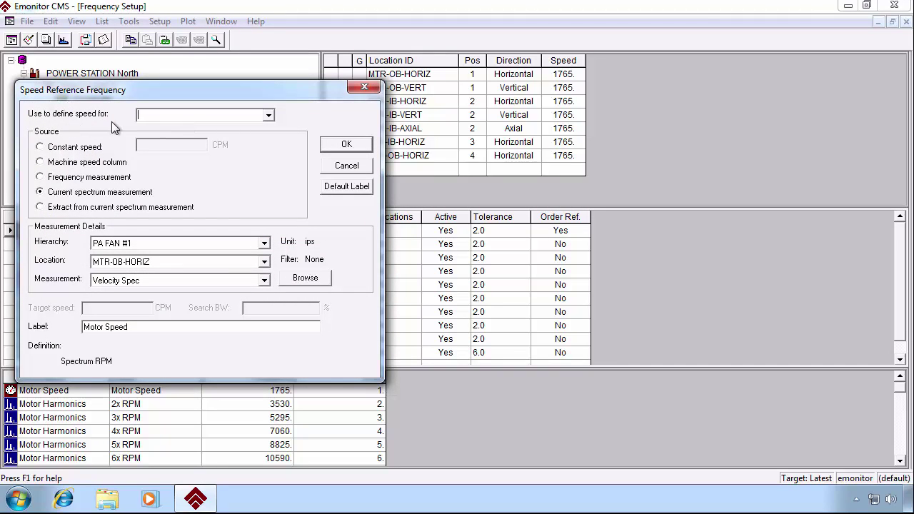
click(268, 117)
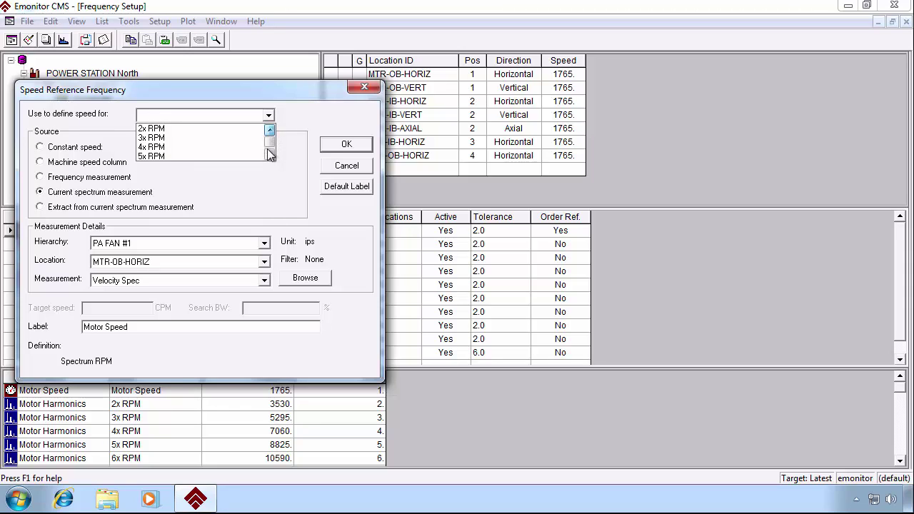
click(270, 155)
click(270, 155)
click(269, 154)
click(269, 153)
click(269, 154)
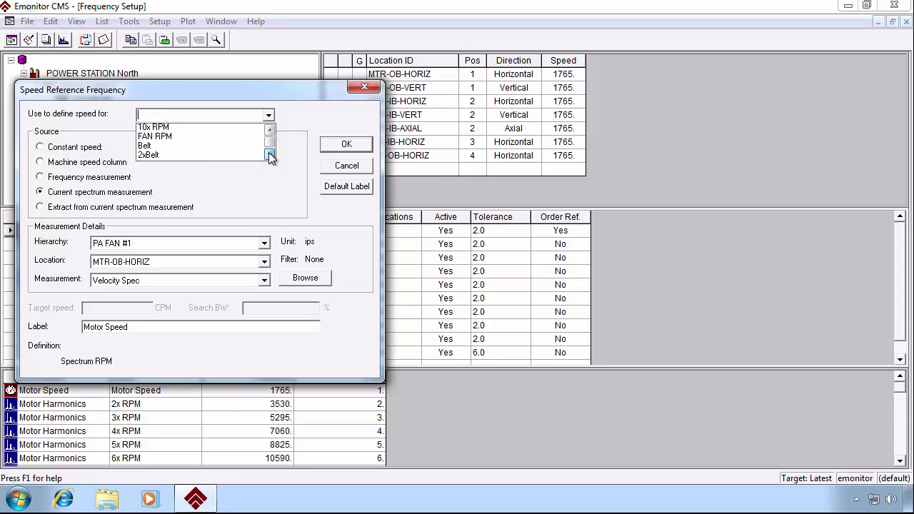
click(269, 154)
click(269, 153)
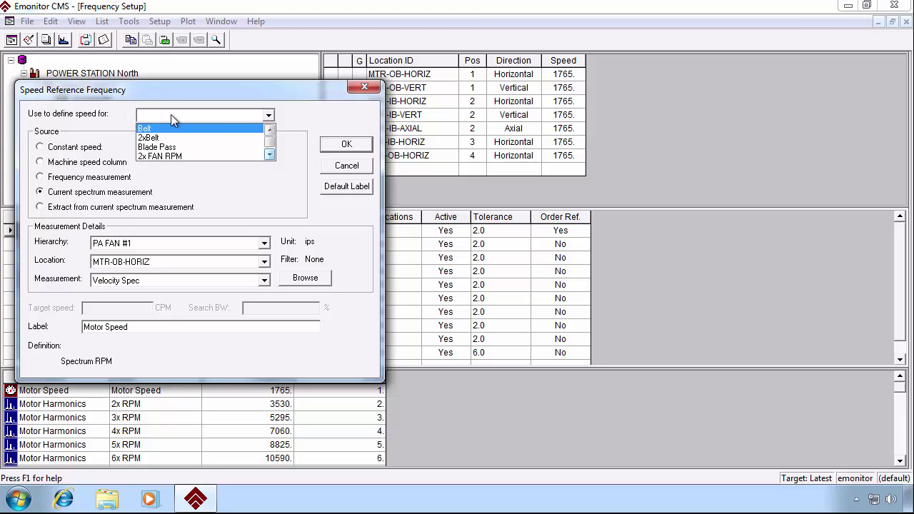
click(230, 196)
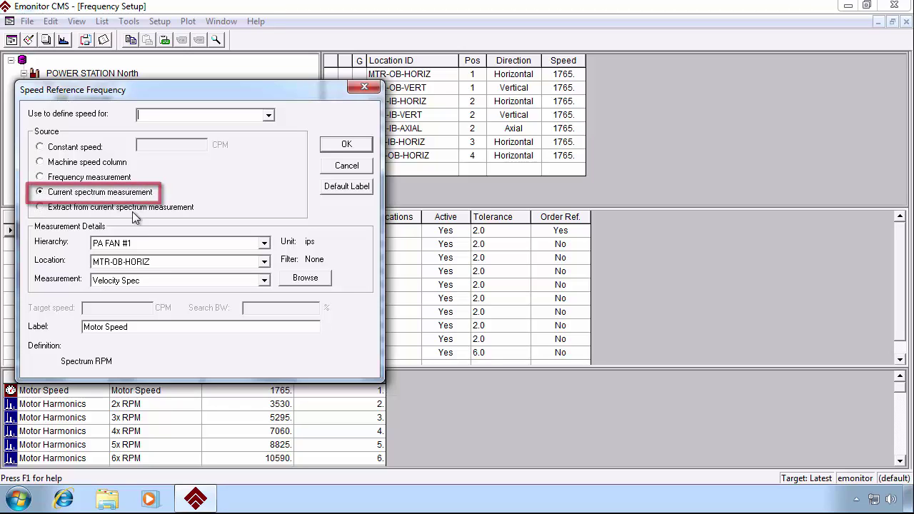
Step: Compare the spectrum, frequency measurement, machine speed and constant Source options, then cancel
click(305, 278)
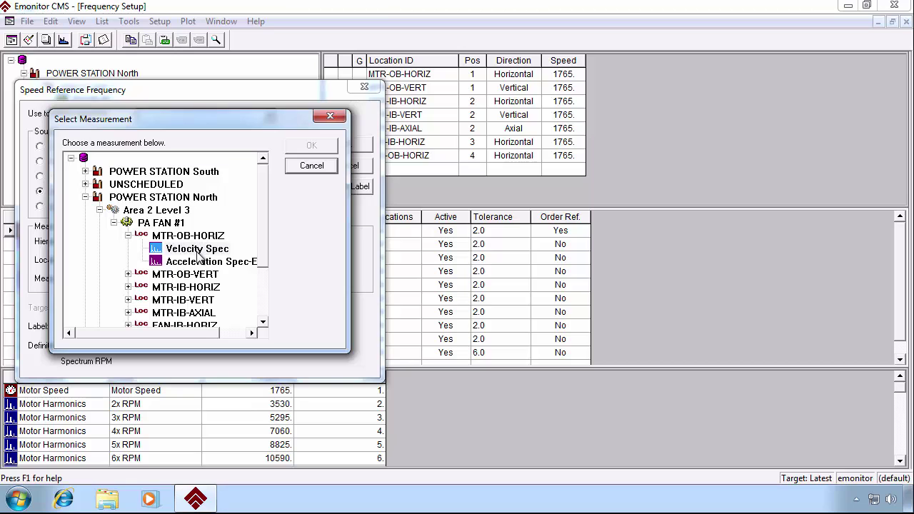
click(311, 166)
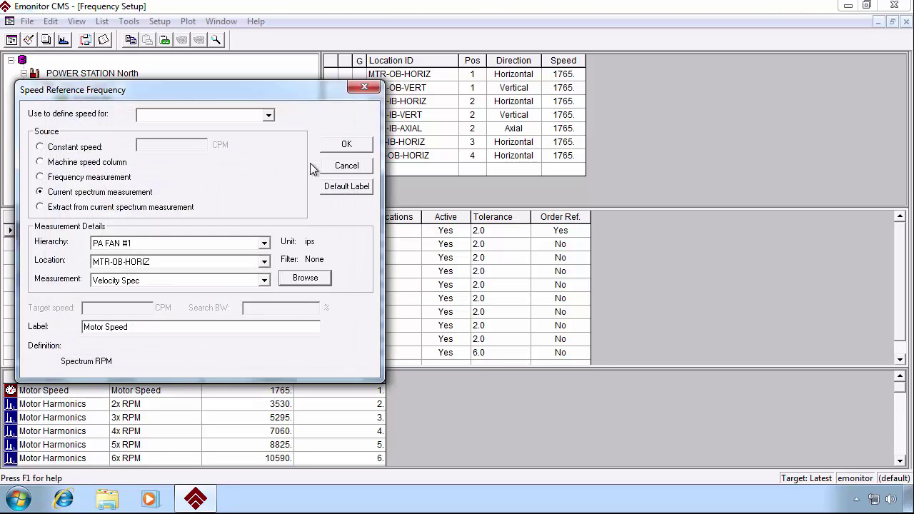
click(39, 207)
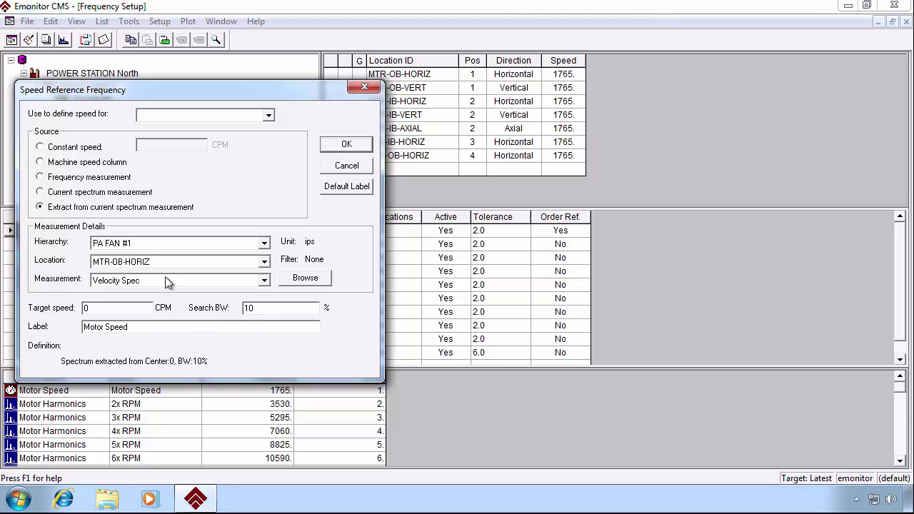
click(40, 178)
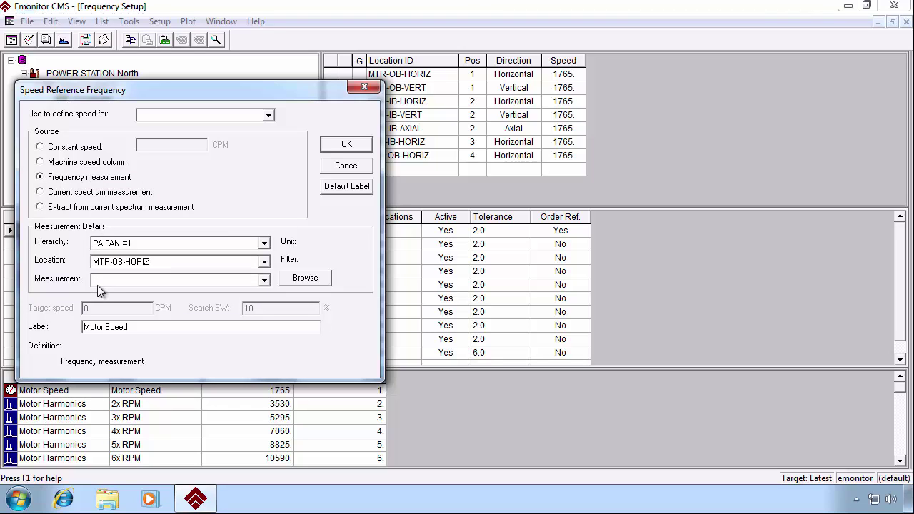
click(39, 163)
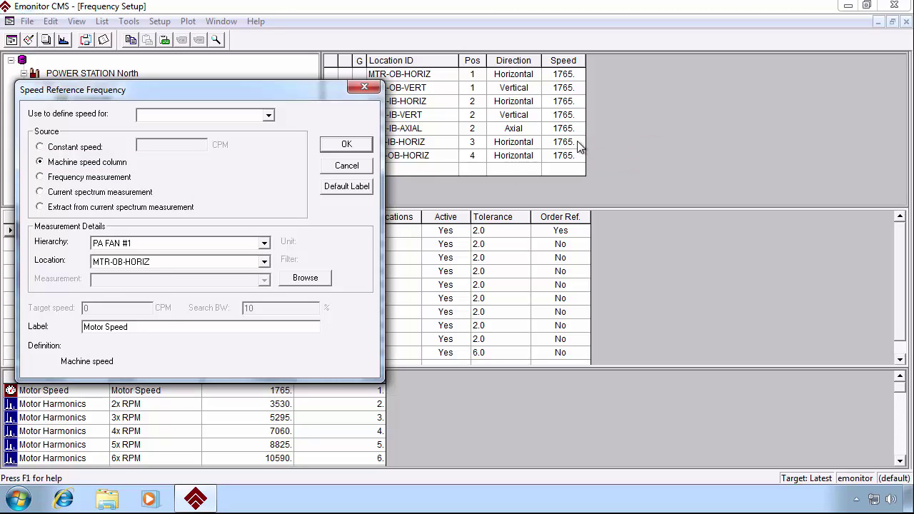
click(40, 146)
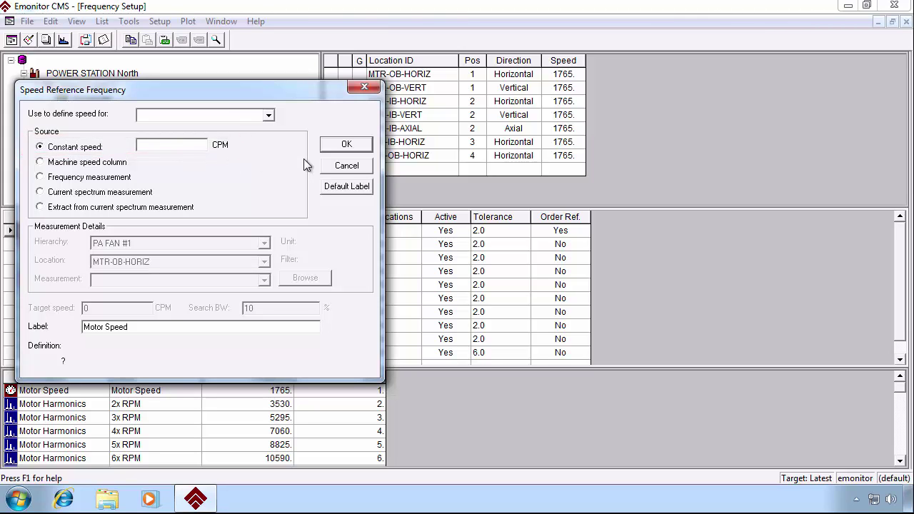
click(357, 171)
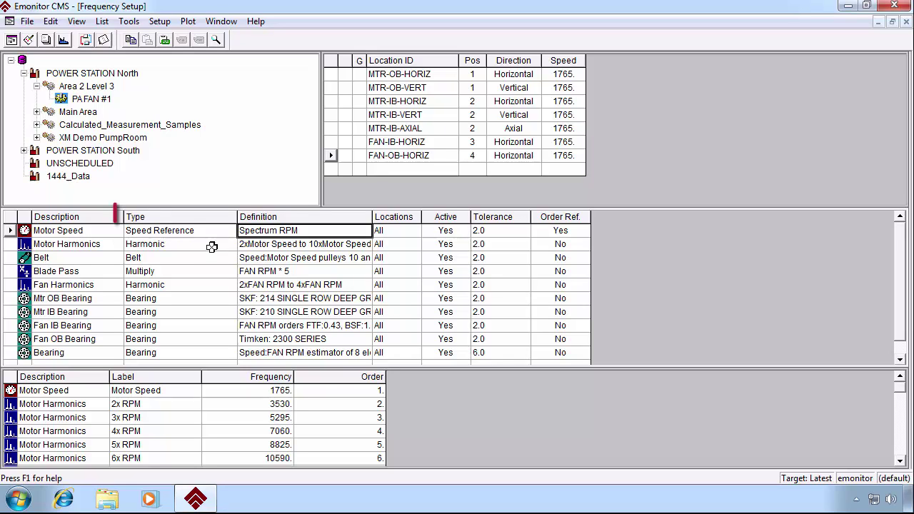
click(209, 247)
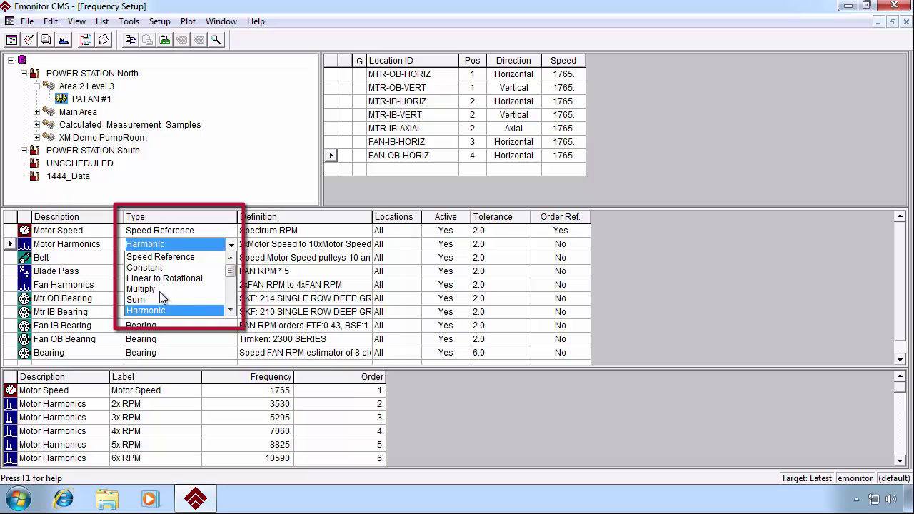
click(231, 311)
scroll(230, 312, down, 3)
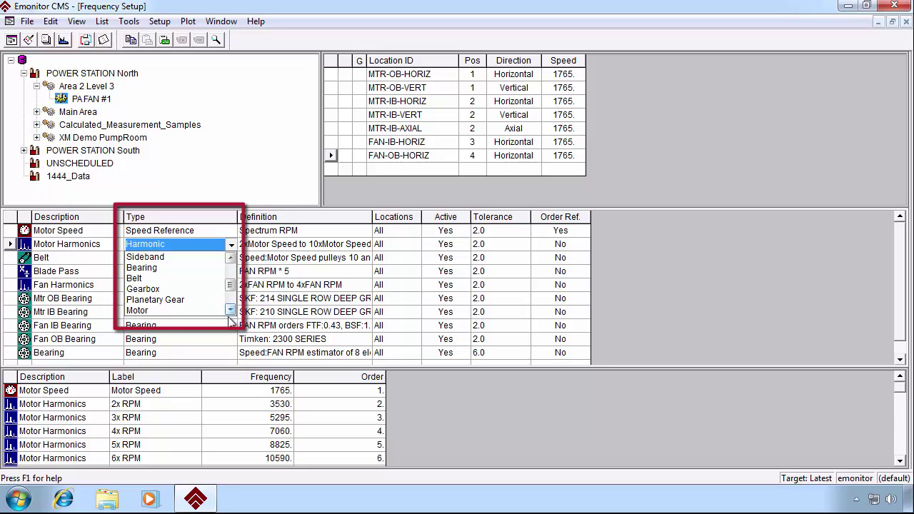
click(229, 309)
click(230, 309)
click(230, 309)
click(230, 309)
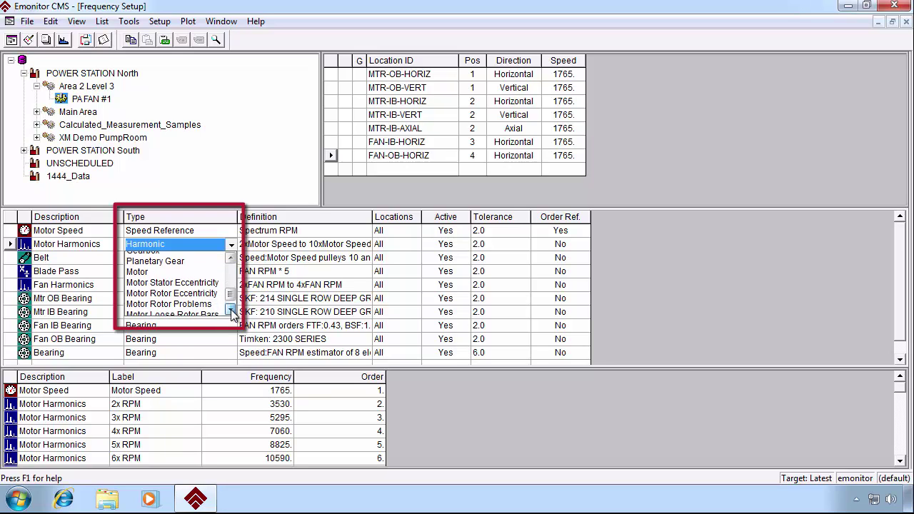
click(230, 309)
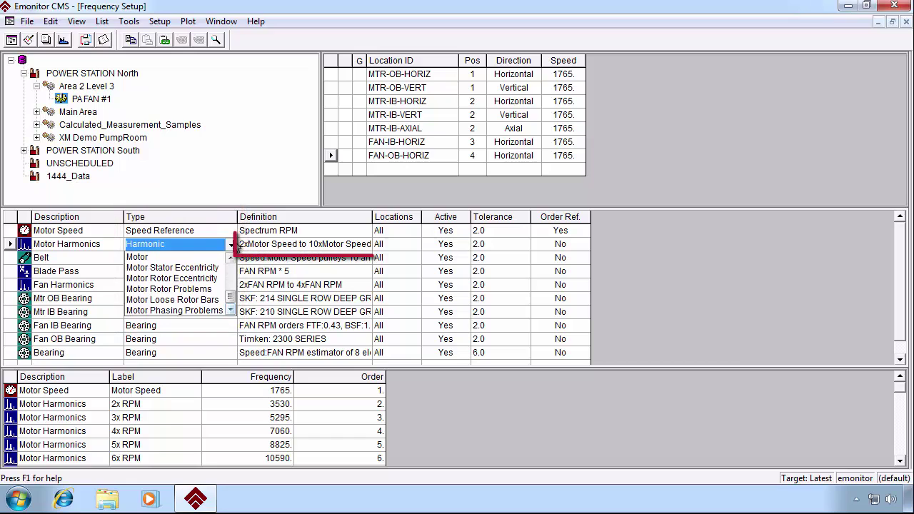
click(300, 244)
double_click(304, 245)
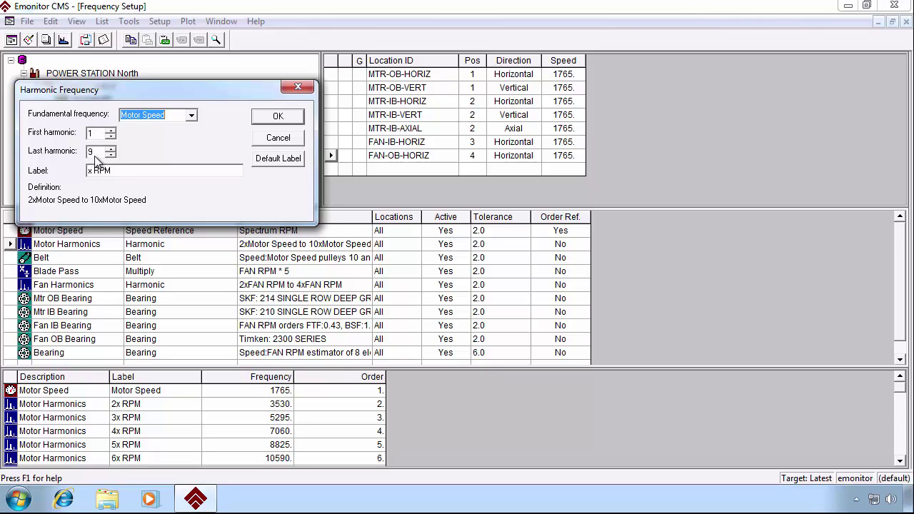
click(280, 116)
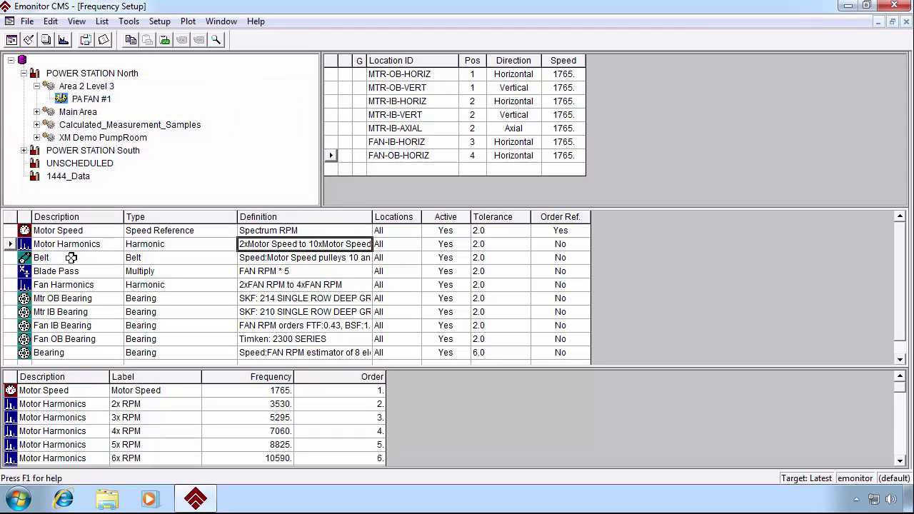
click(191, 257)
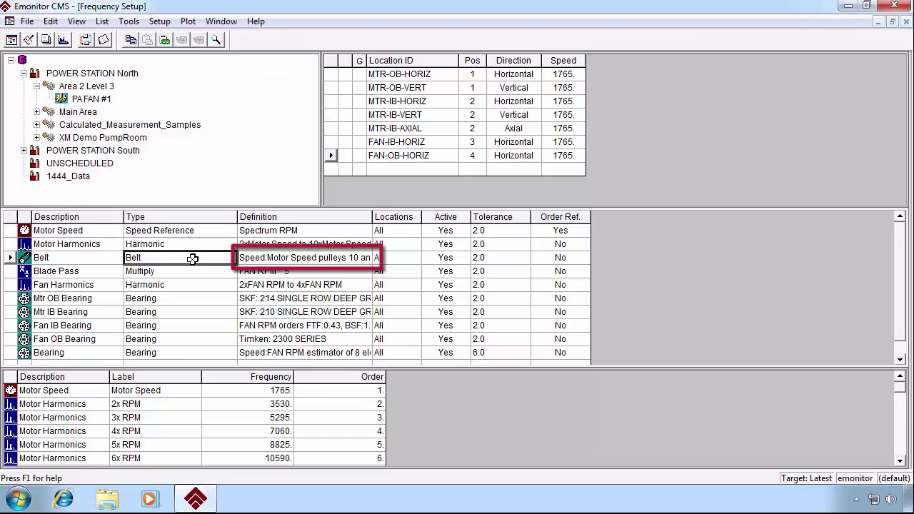
double_click(279, 259)
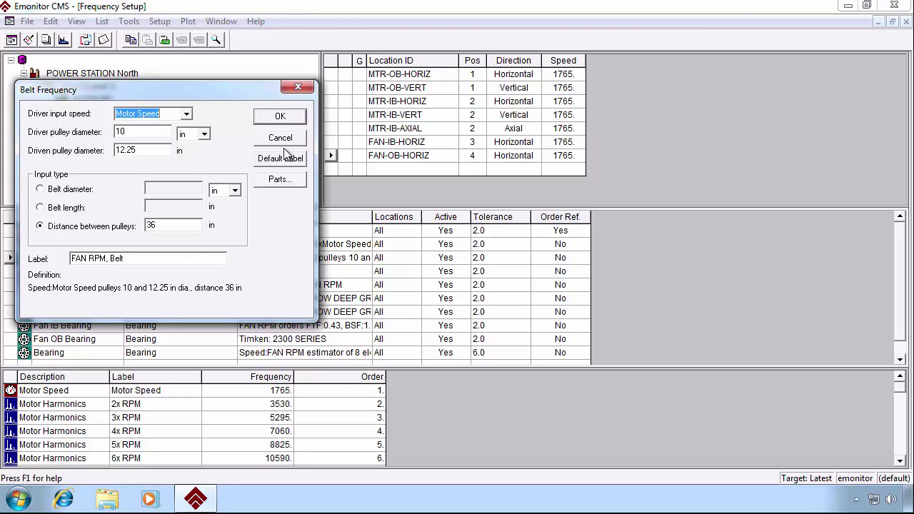
click(285, 116)
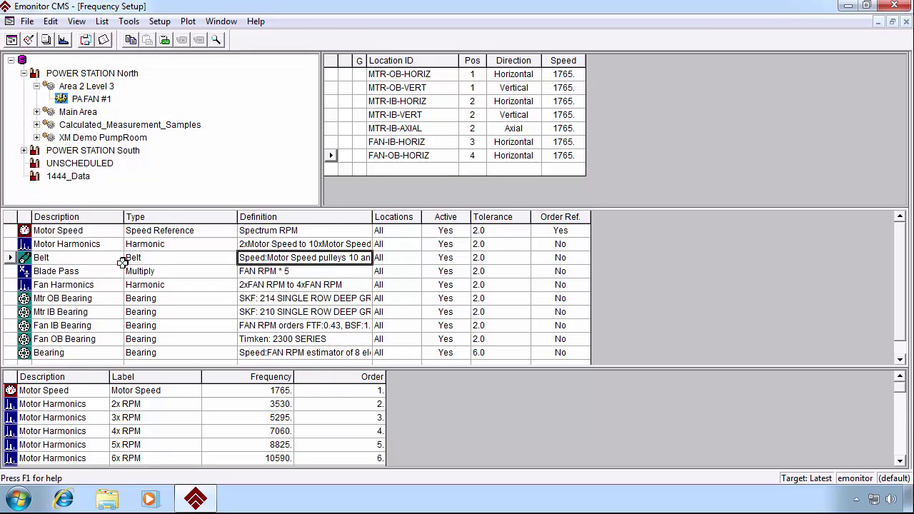
click(67, 275)
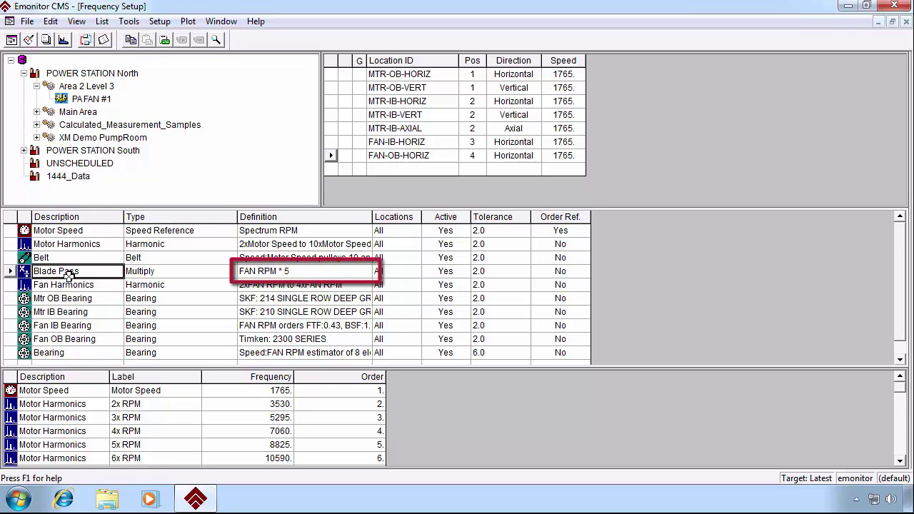
click(175, 276)
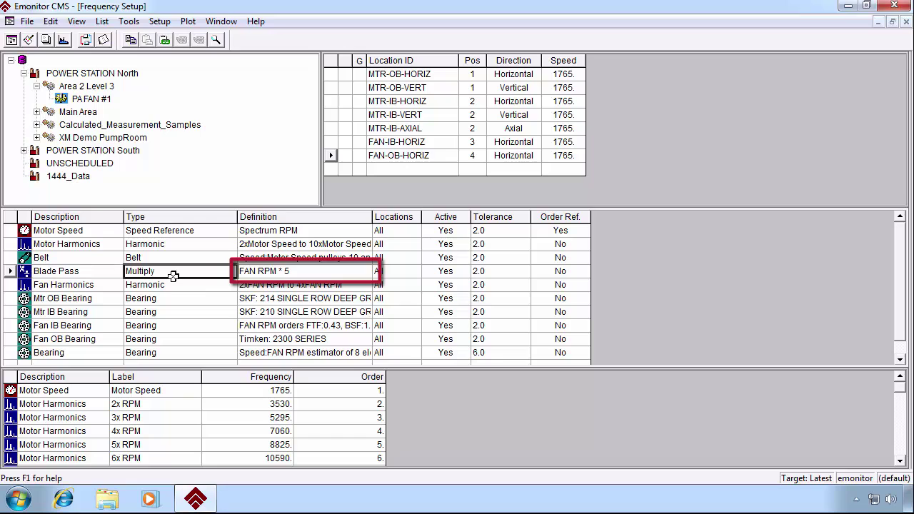
double_click(263, 273)
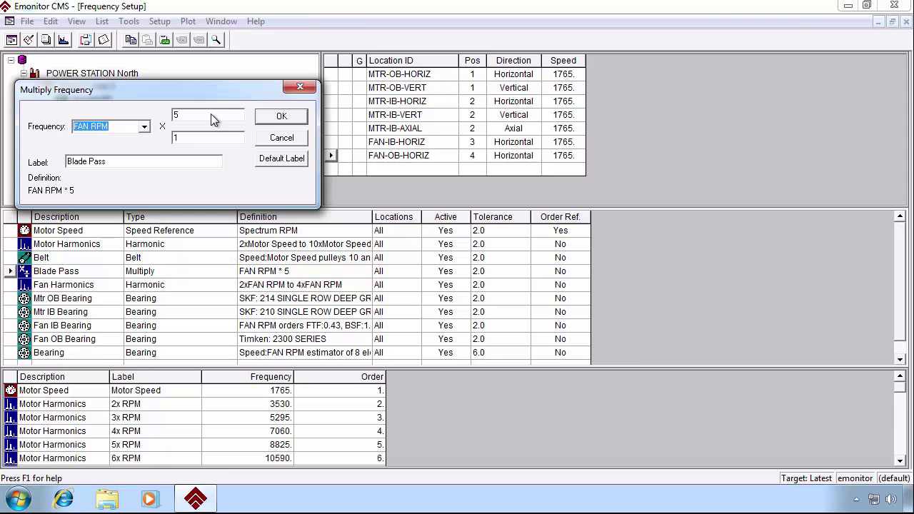
click(280, 117)
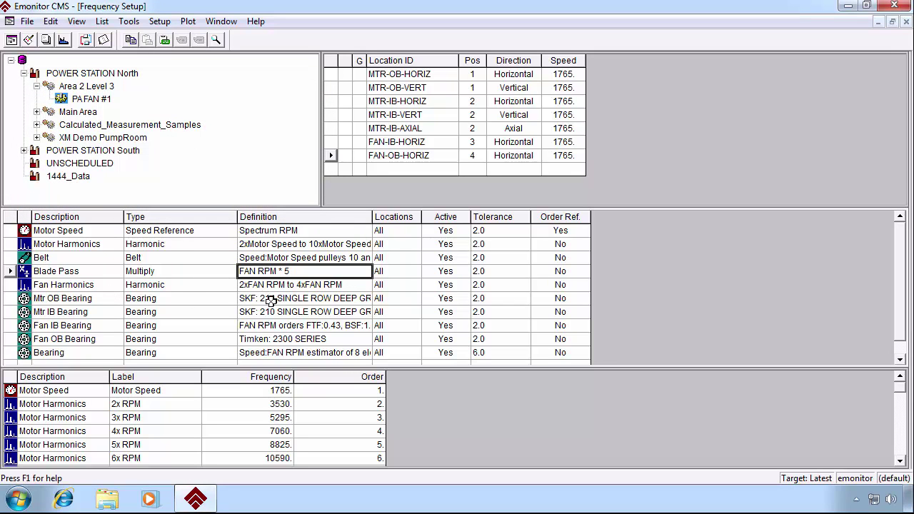
Step: Open the Mtr OB Bearing definition to view SKF 214 orders: FTF 0.4105, BSF 2.7036, BPOR 6.156, BPIR 8.844
double_click(338, 300)
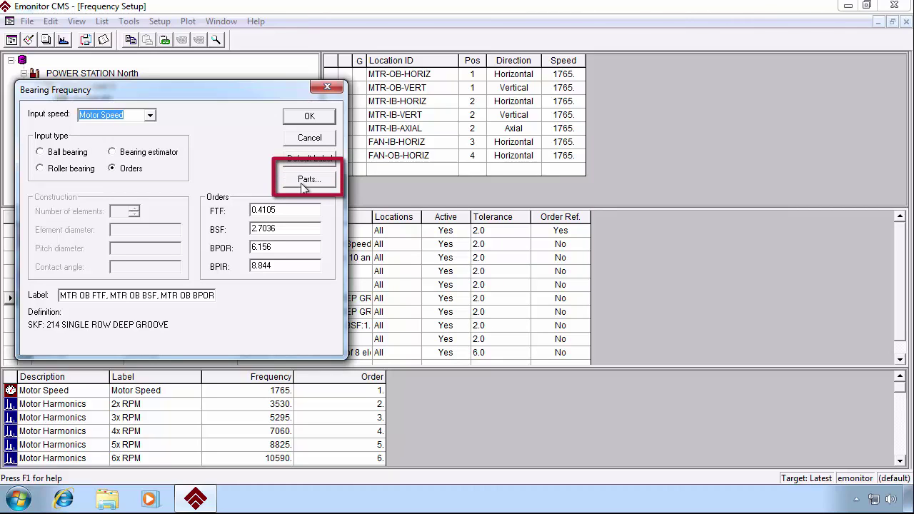
Step: Recall the SKF 214 single row deep groove bearing from Parts and confirm it for Mtr OB Bearing
click(305, 180)
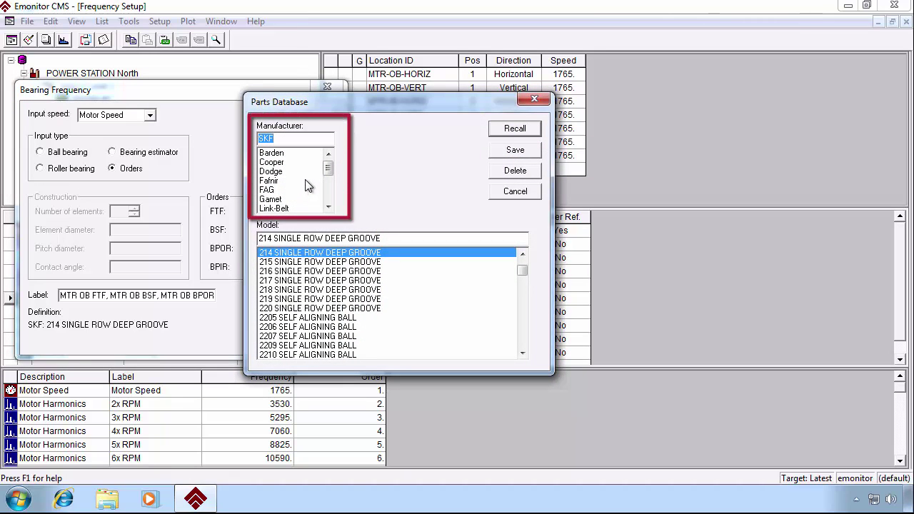
drag(325, 168, 322, 205)
scroll(323, 205, up, 3)
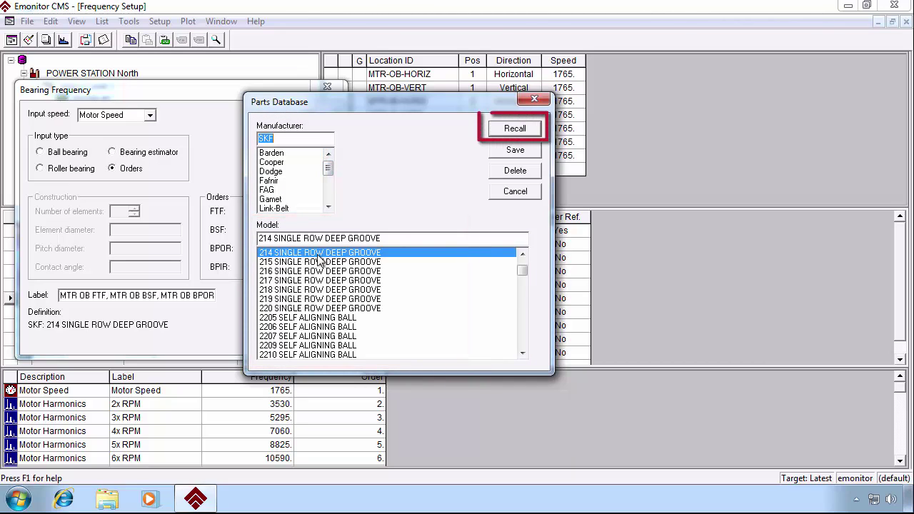
click(532, 133)
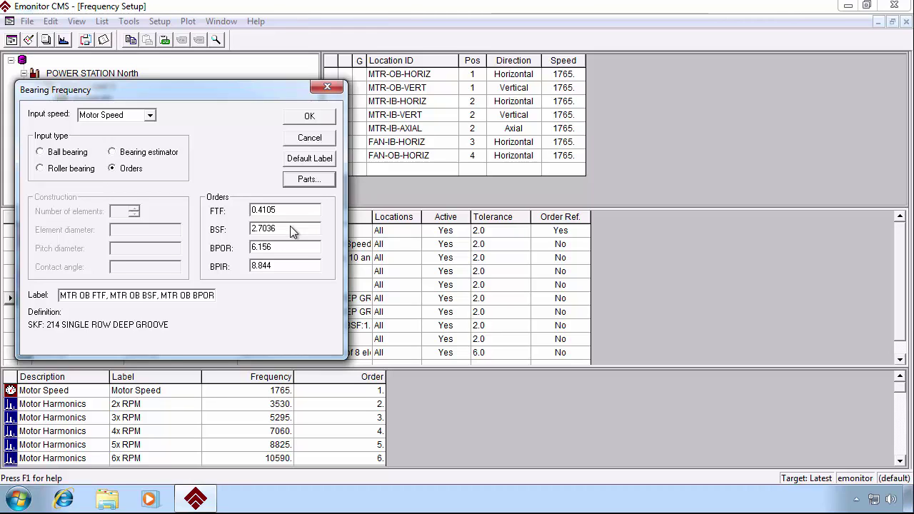
click(314, 118)
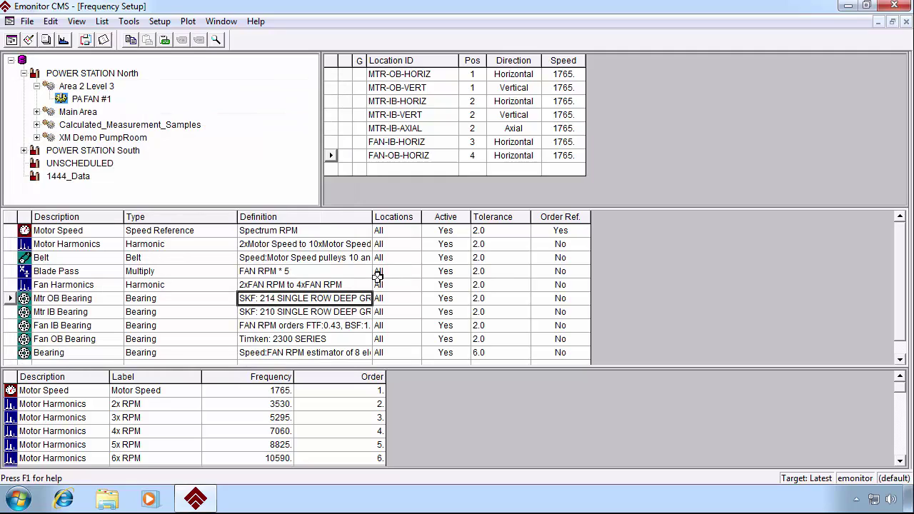